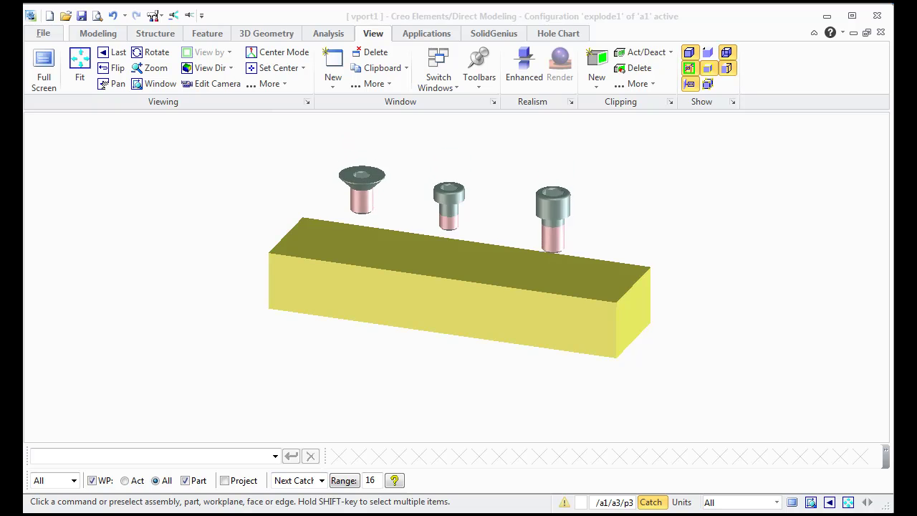
In SolidGenius Actions, load the left screw's hole actions and choose CSunk Hole.
click(505, 36)
click(299, 69)
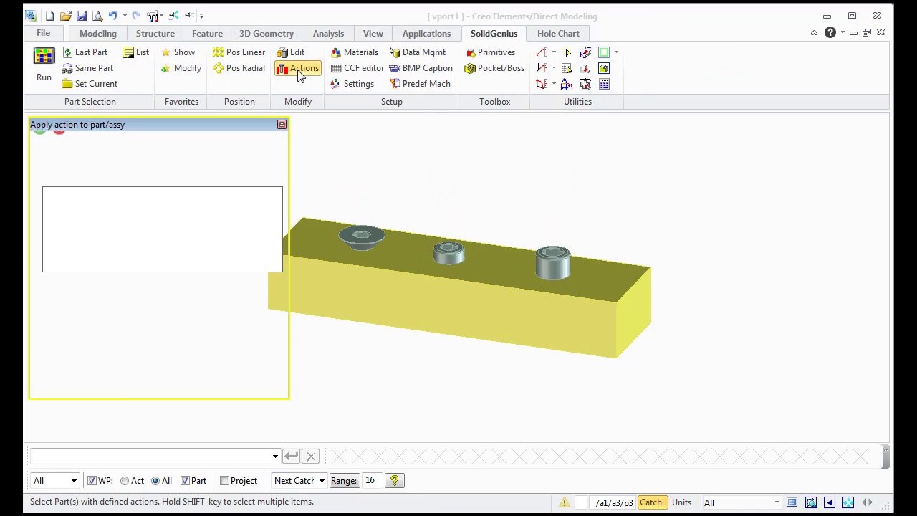
click(81, 163)
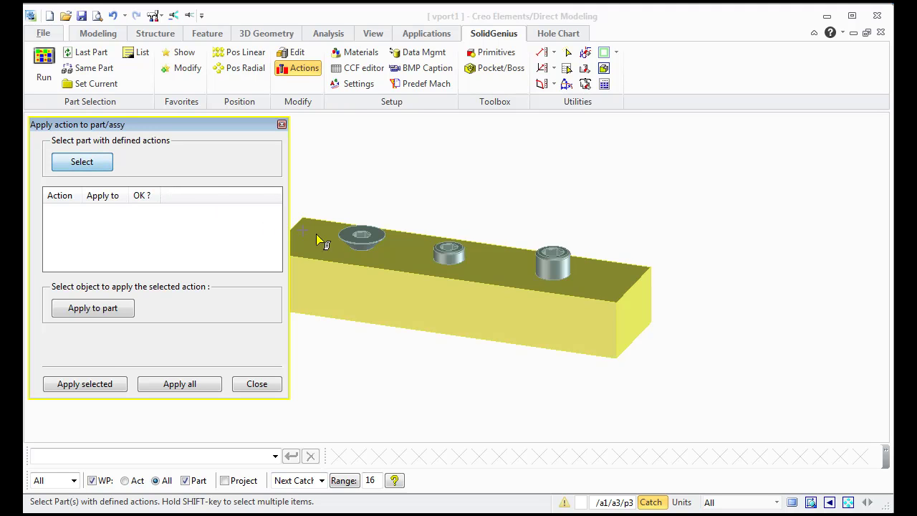
click(366, 235)
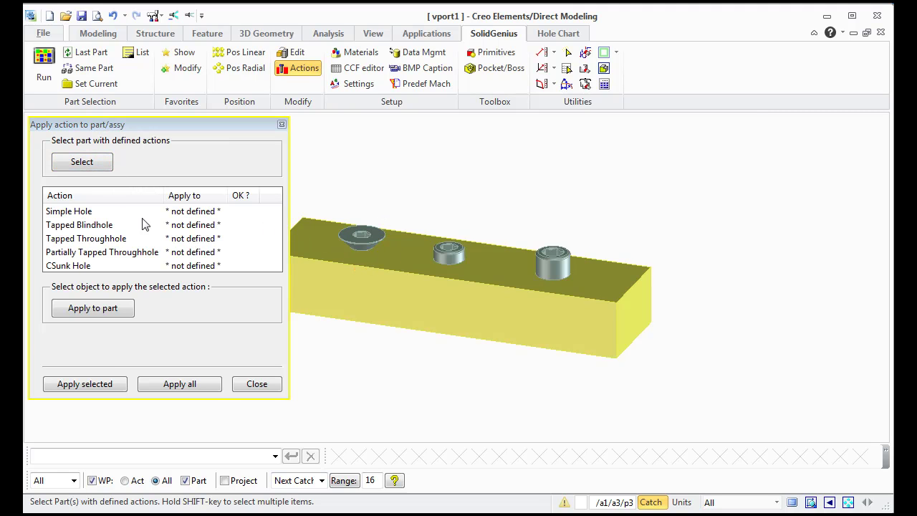
click(77, 213)
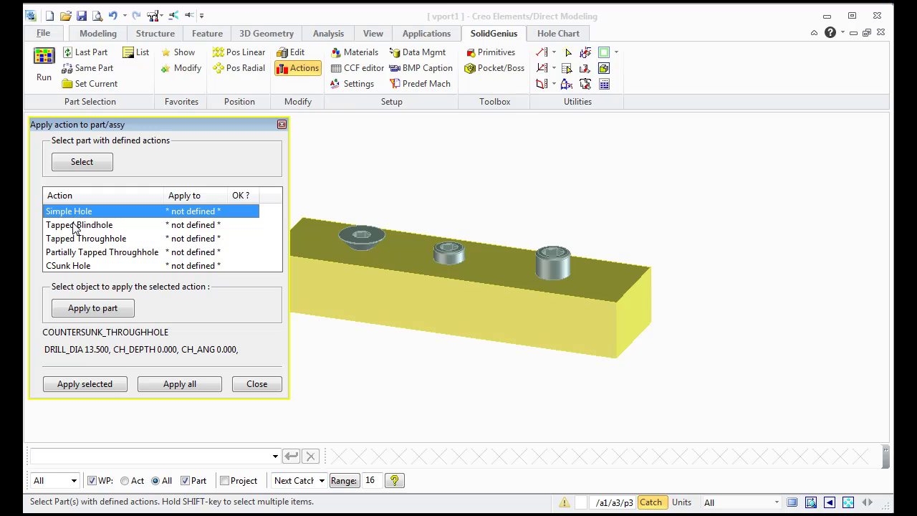
click(75, 225)
click(72, 238)
click(68, 252)
click(65, 267)
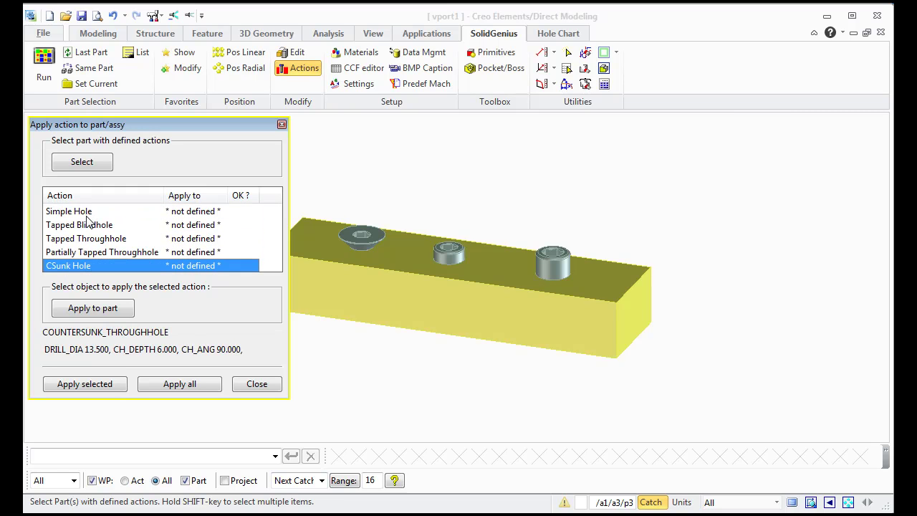
Apply the countersunk hole to the yellow block and sink the screw into it.
click(97, 309)
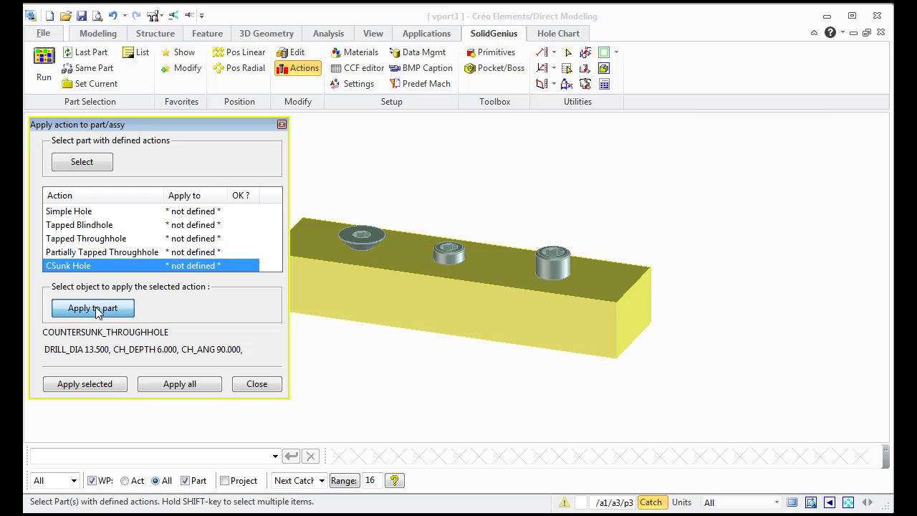
click(339, 282)
click(84, 384)
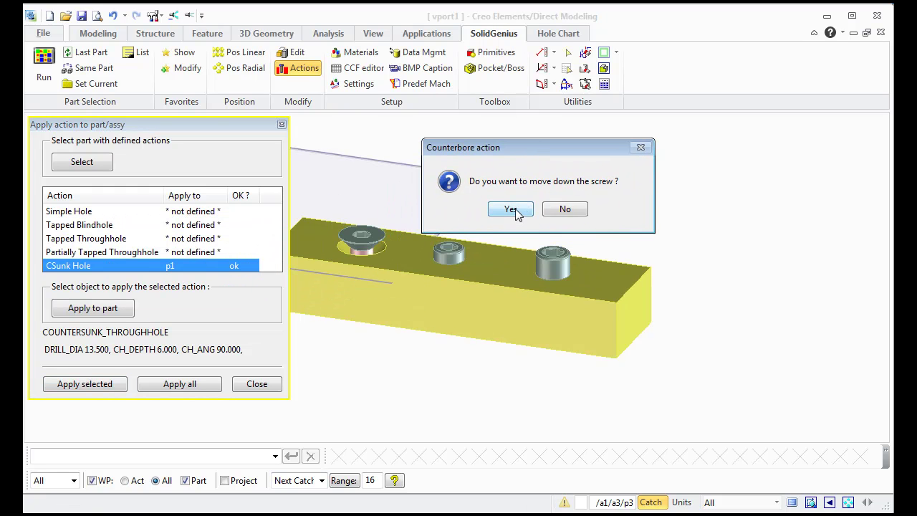
click(517, 210)
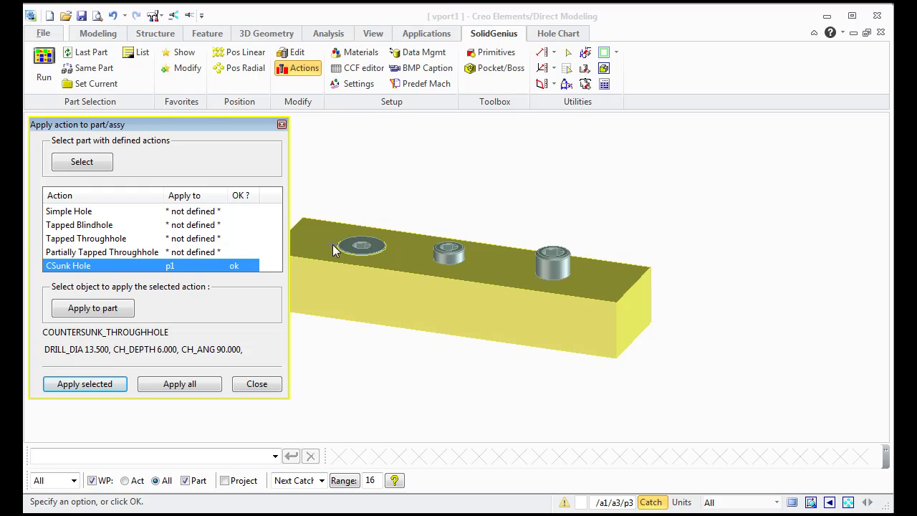
Cut a CBore Hole into the block for the middle screw and move the screw down.
click(82, 162)
click(428, 252)
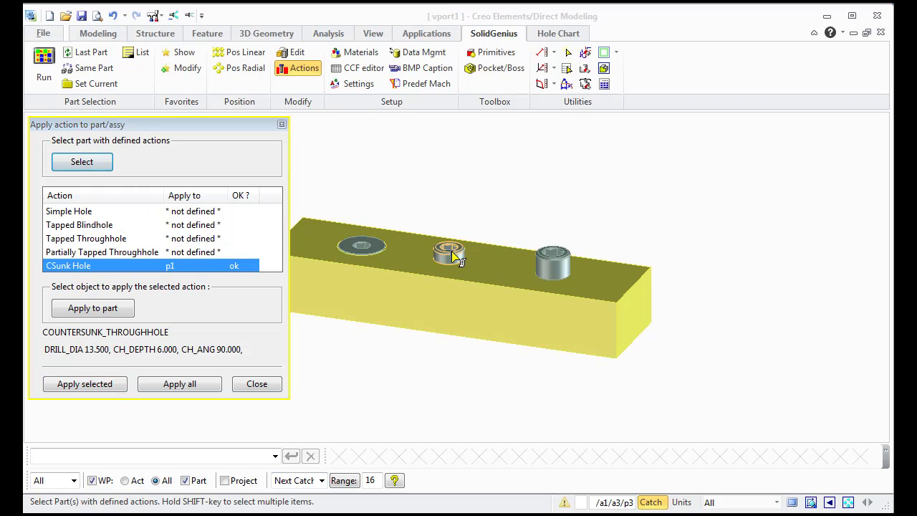
click(64, 265)
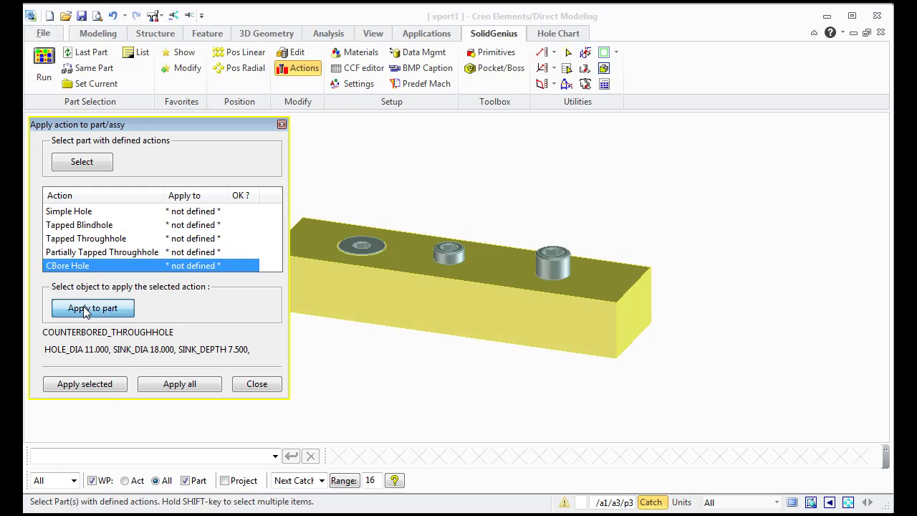
click(93, 308)
click(342, 302)
click(179, 384)
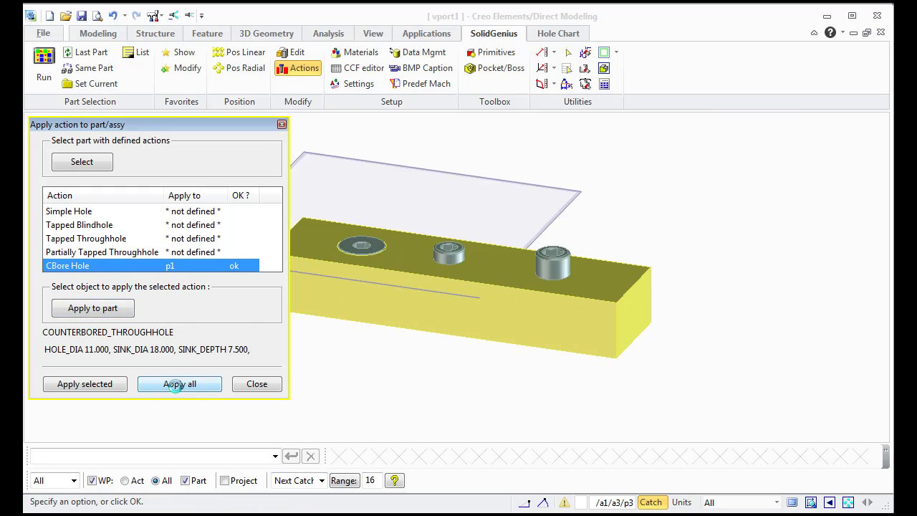
click(132, 281)
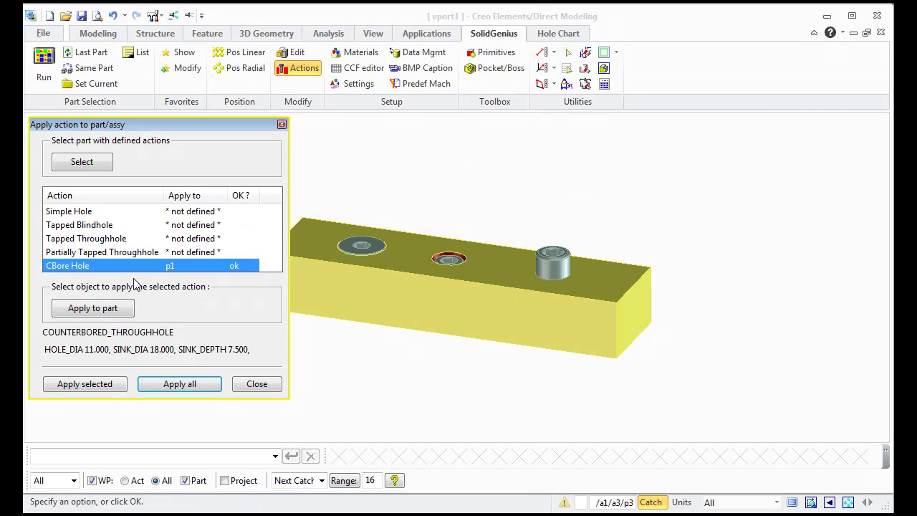
Apply a Simple Hole to the block for the right screw, then close the actions window.
click(83, 163)
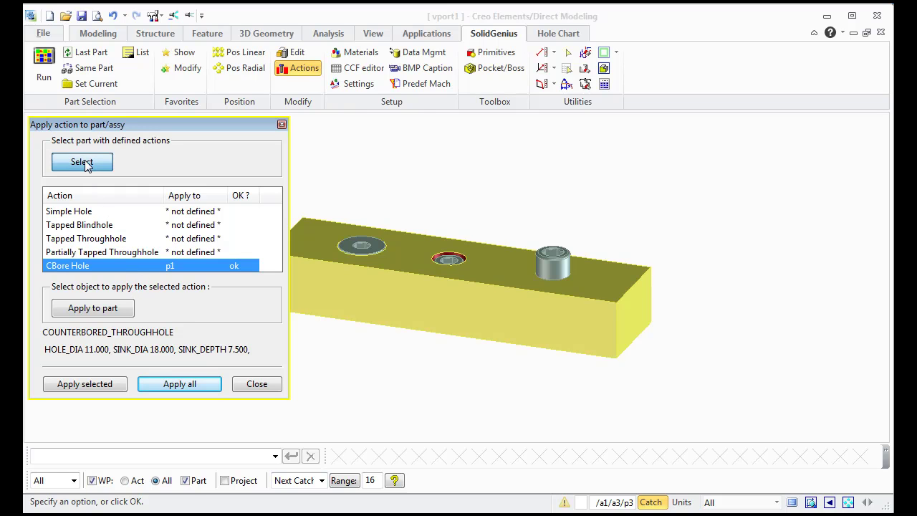
click(552, 263)
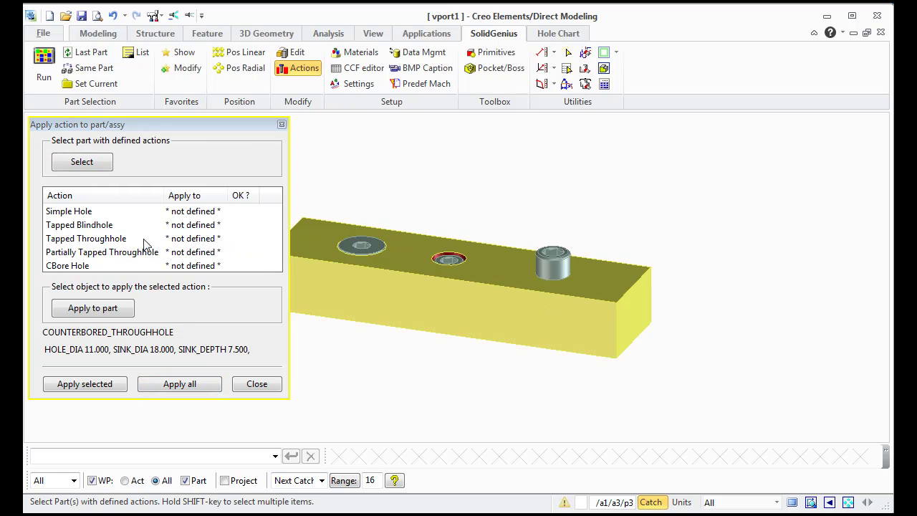
click(84, 215)
click(93, 308)
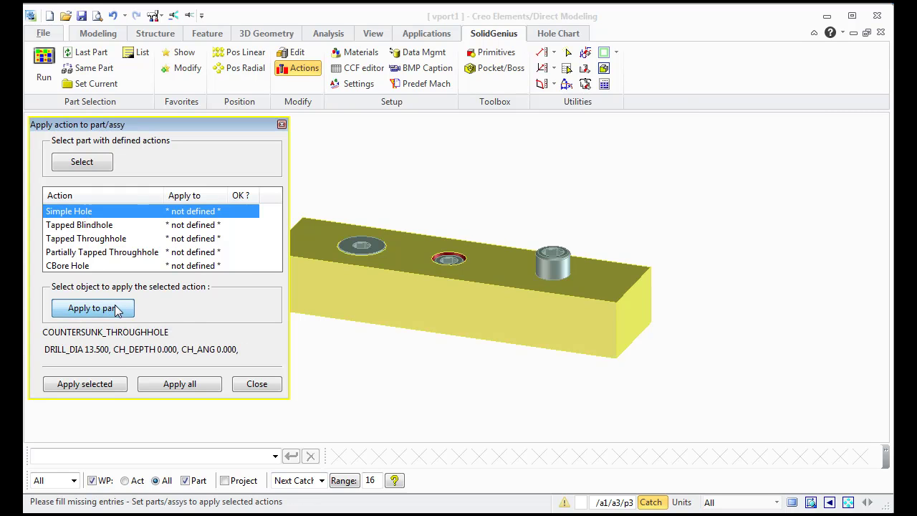
click(409, 307)
click(111, 385)
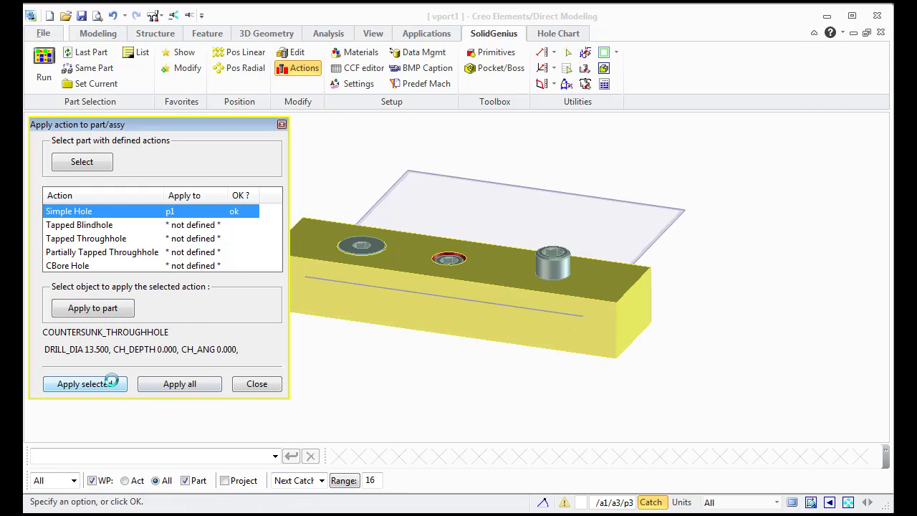
click(256, 385)
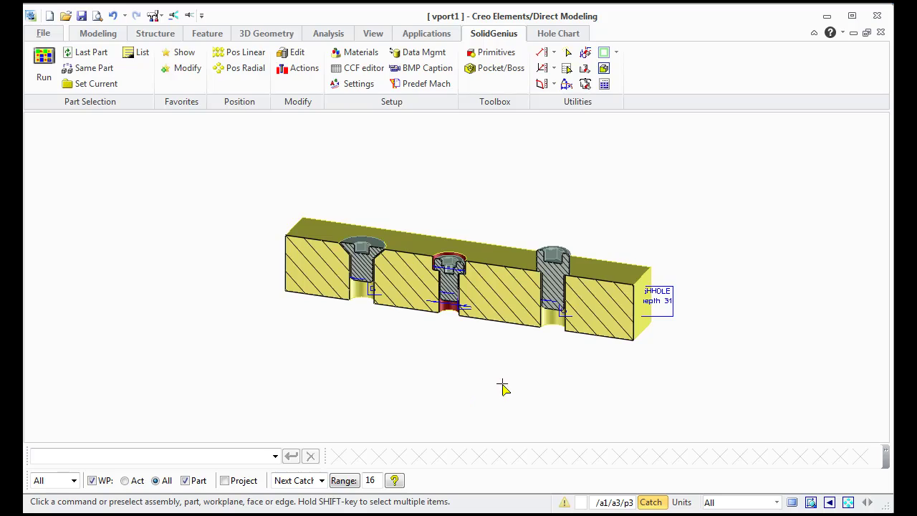
scroll(503, 385, up, 2)
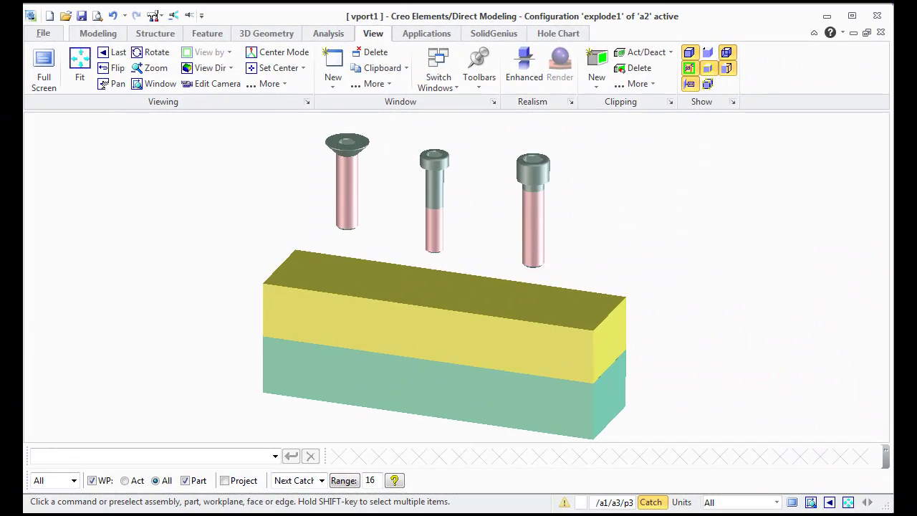
For the left screw, cut a CSunk Hole in the yellow block and Tapped Throughhole in the teal block, and seat it.
click(493, 33)
click(297, 68)
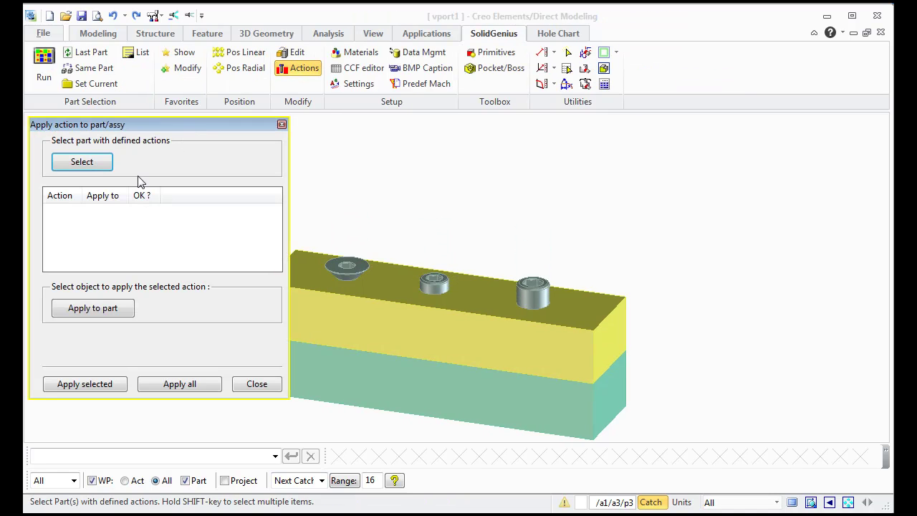
click(345, 267)
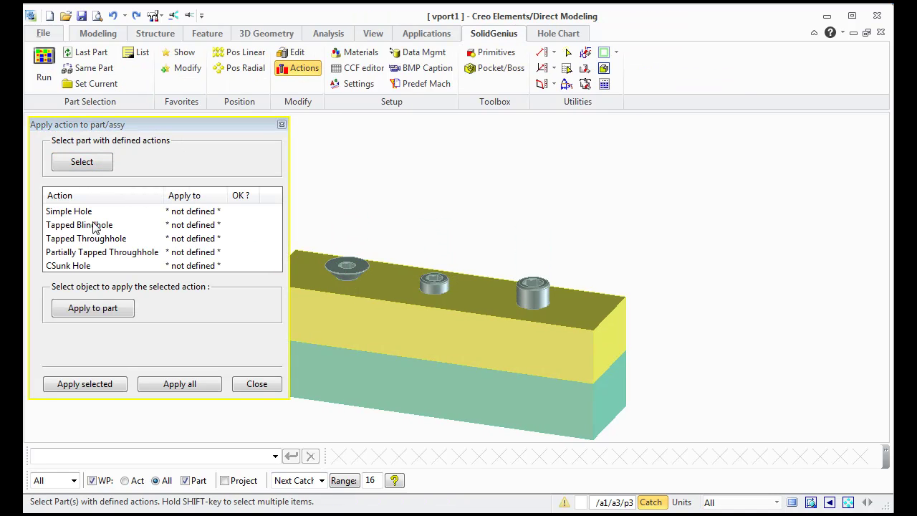
click(72, 265)
click(103, 307)
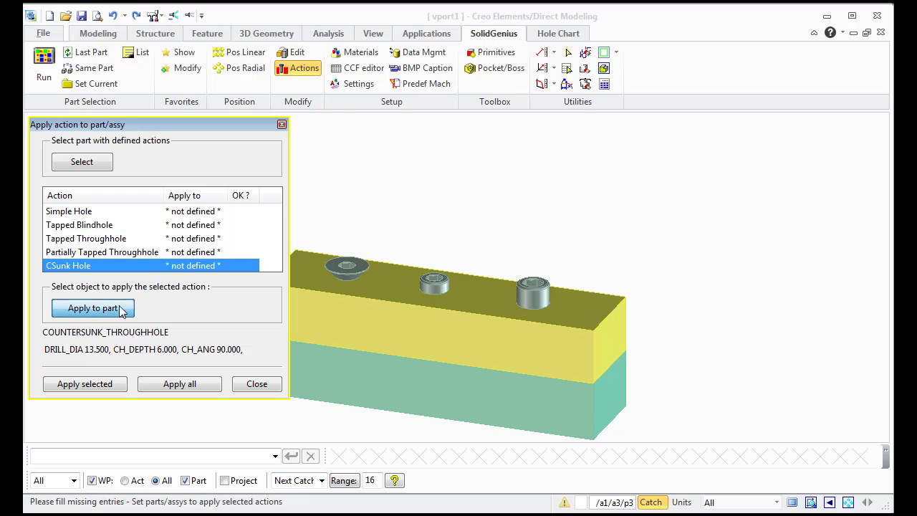
click(347, 331)
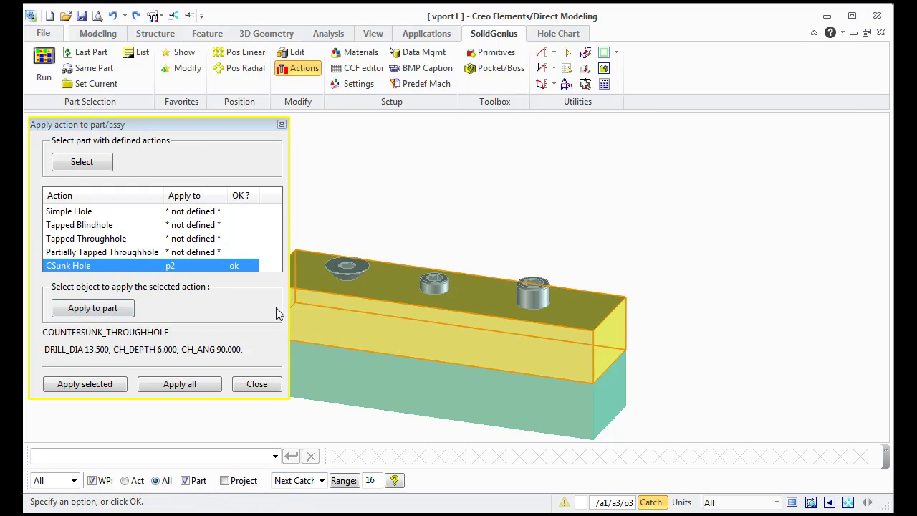
click(106, 240)
click(103, 305)
click(323, 384)
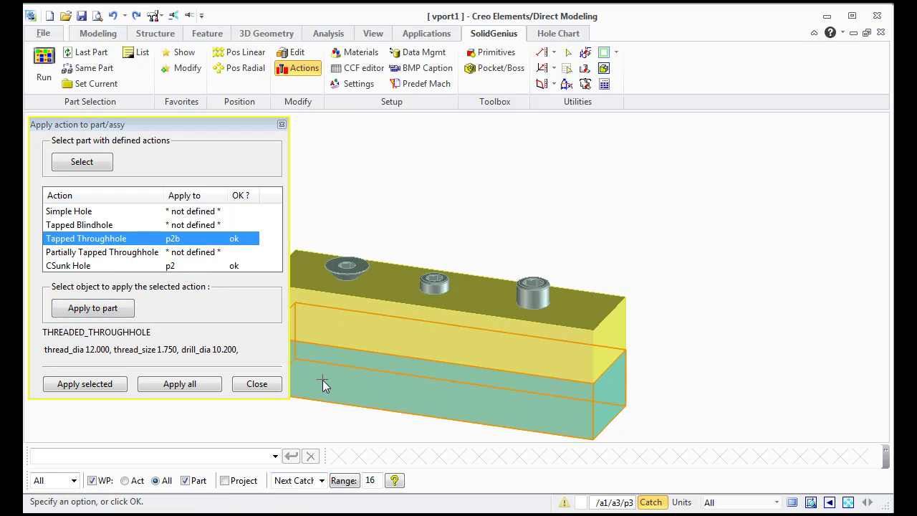
click(180, 385)
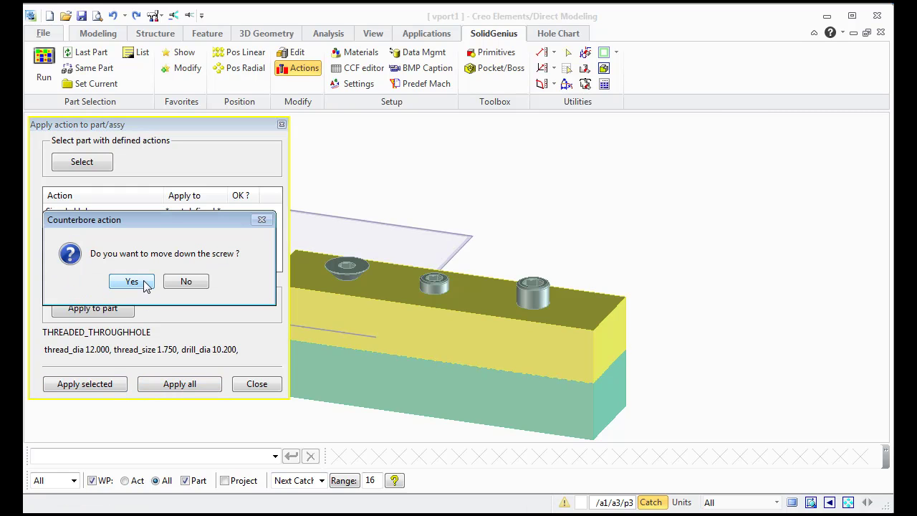
click(135, 281)
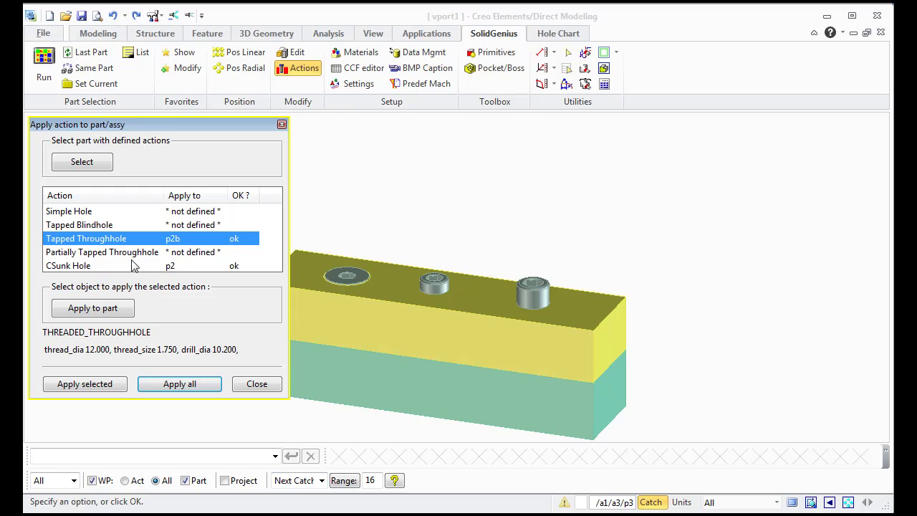
For the middle screw, cut a CBore Hole in the yellow block and Partially Tapped Throughhole in the teal block, and seat it.
click(89, 166)
click(432, 283)
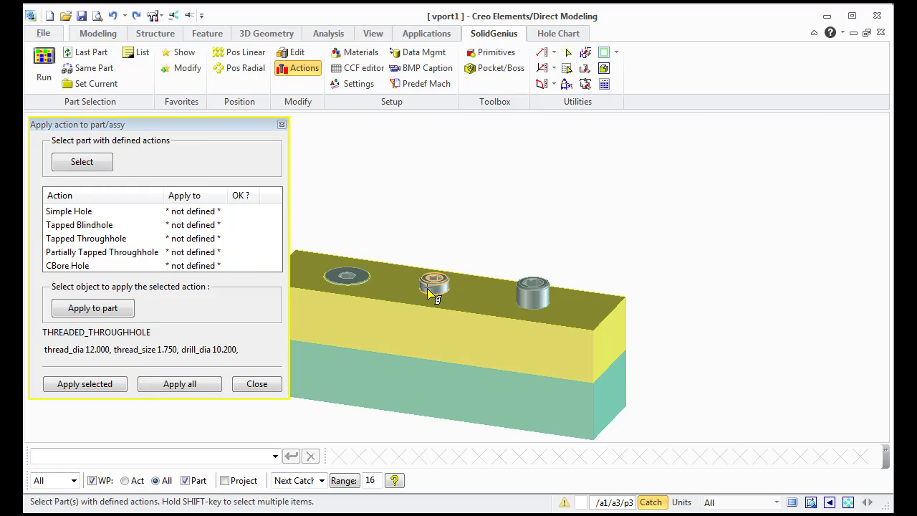
click(79, 266)
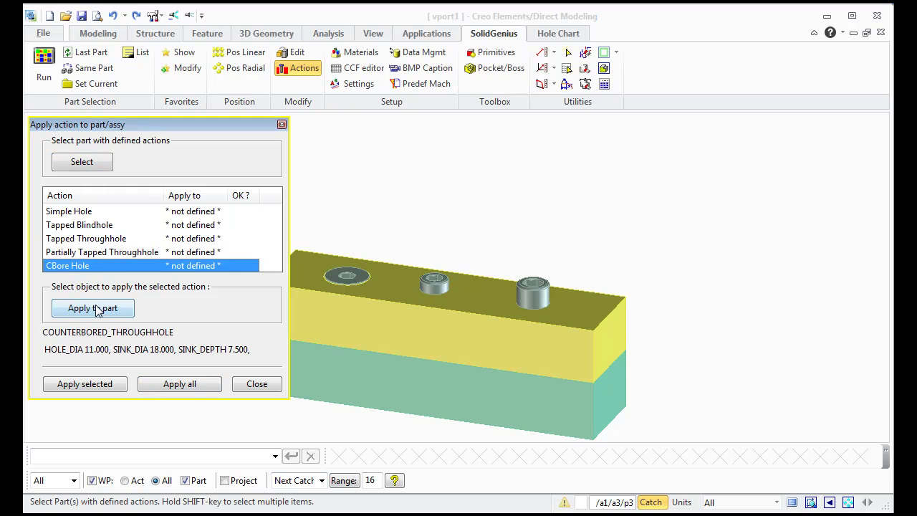
click(92, 308)
click(338, 328)
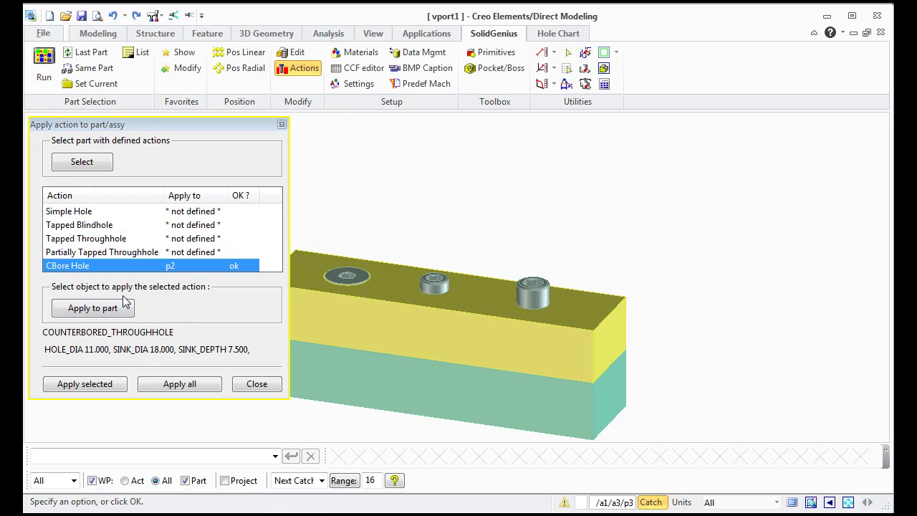
click(99, 254)
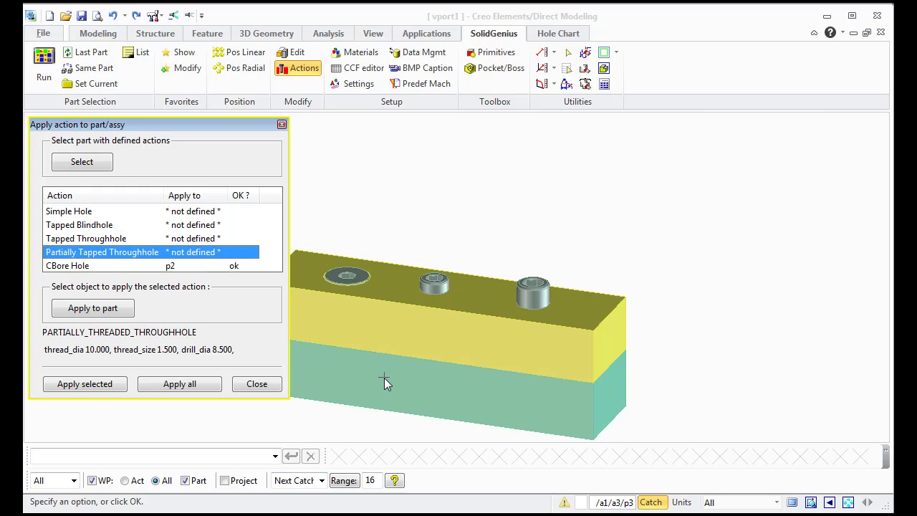
click(100, 307)
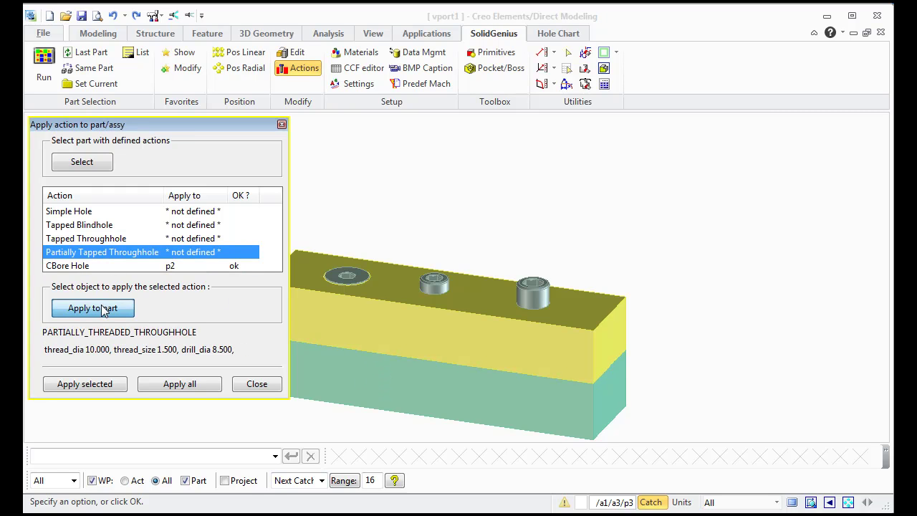
click(358, 384)
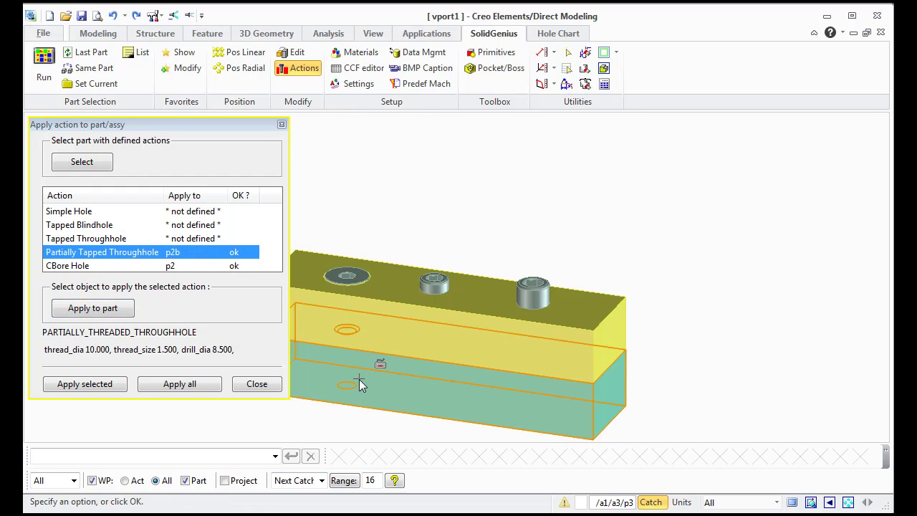
click(171, 386)
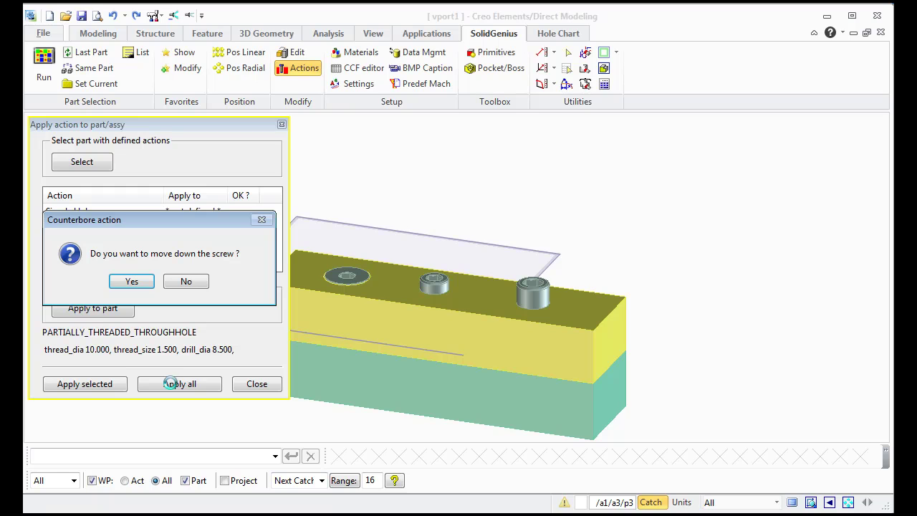
click(133, 280)
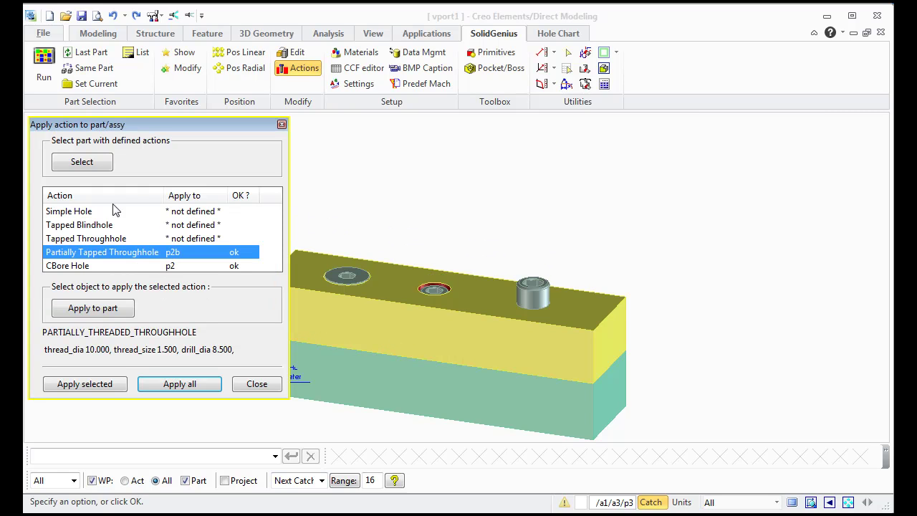
Load the right-hand screw's actions and assign CBore Hole to the yellow block.
click(82, 164)
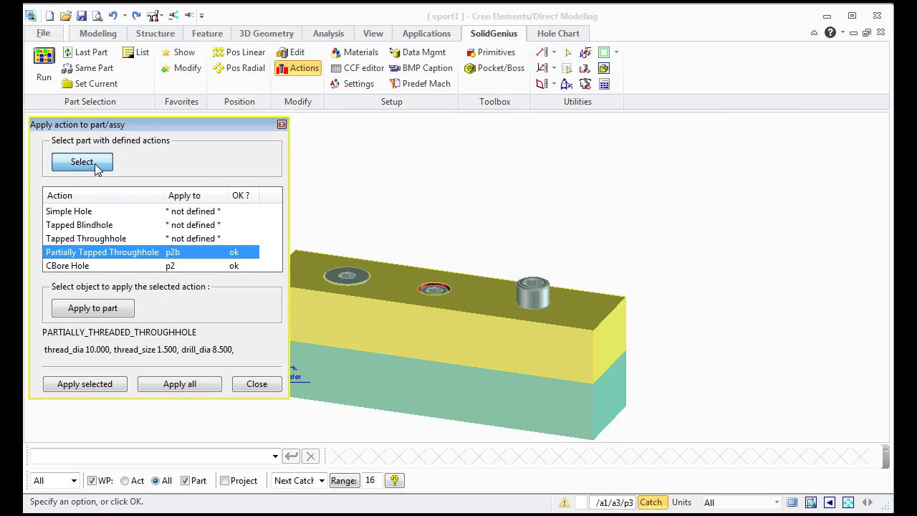
click(523, 293)
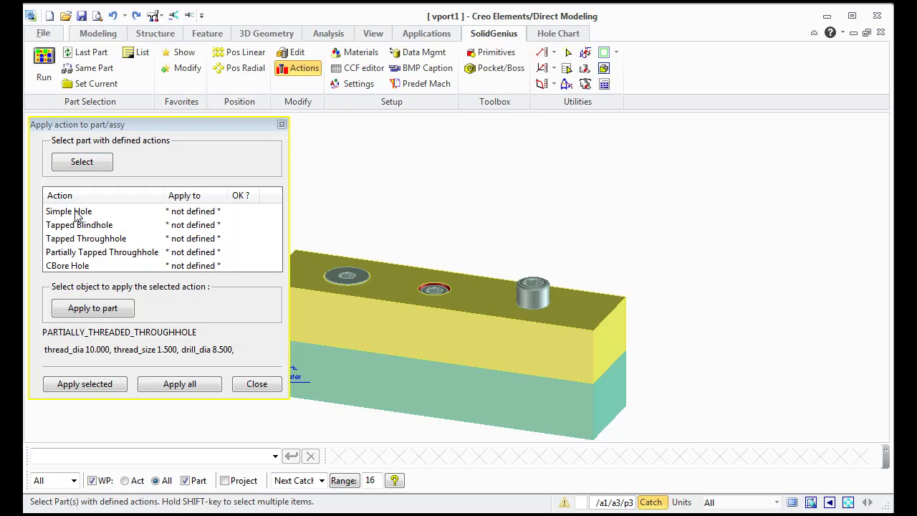
click(78, 266)
click(83, 306)
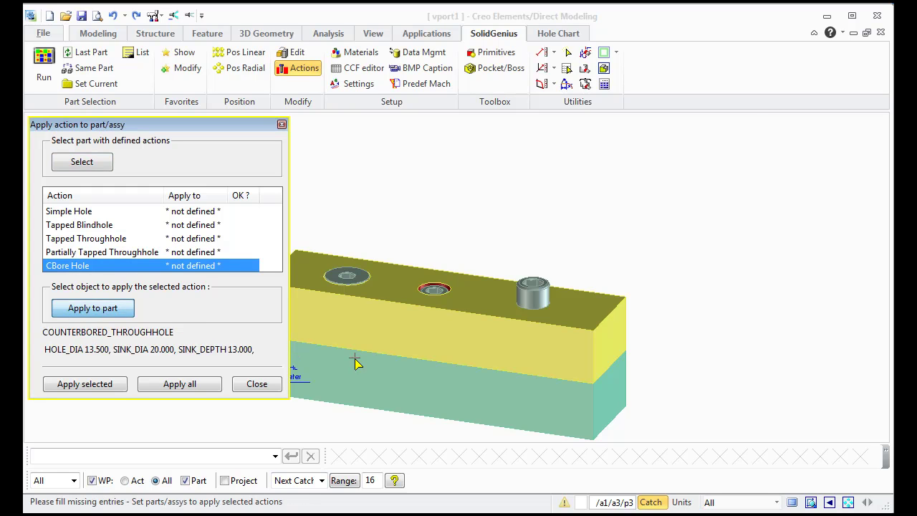
click(434, 319)
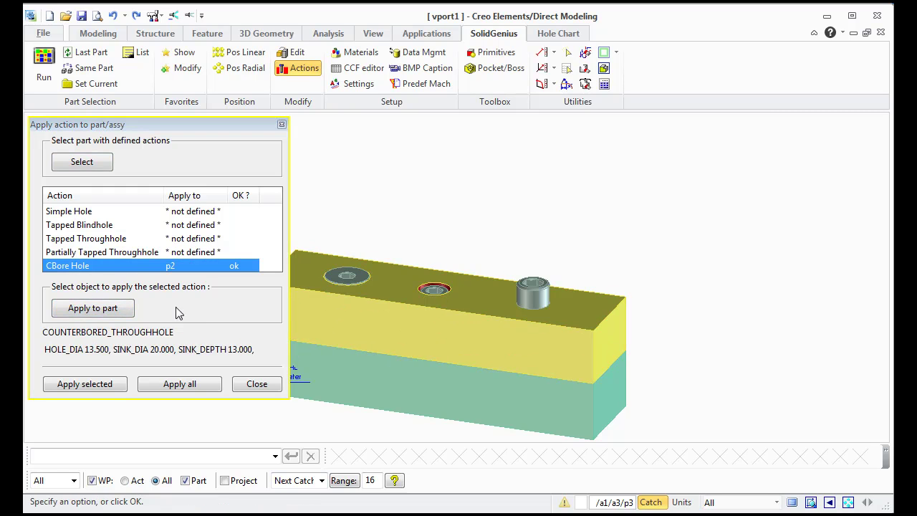
Assign Tapped Throughhole to the teal block, apply all, seat the screw, and close the window.
click(99, 244)
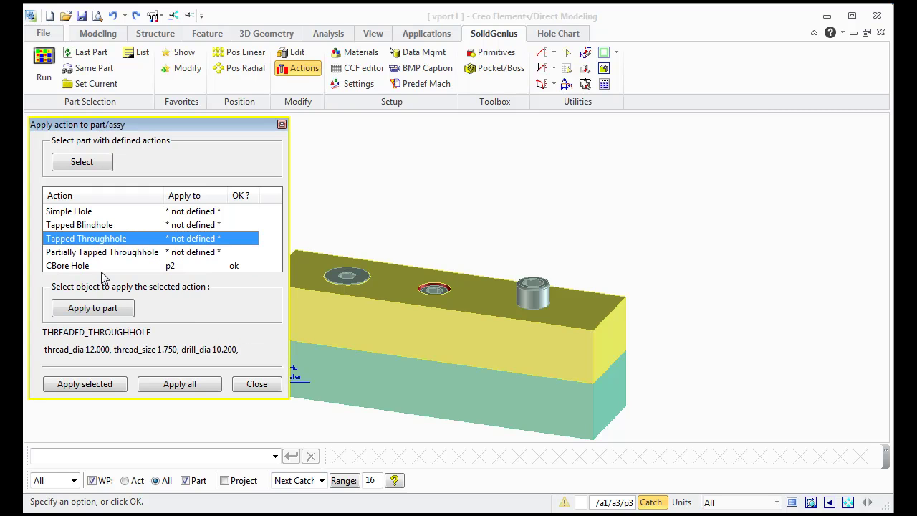
click(99, 308)
click(444, 410)
click(190, 383)
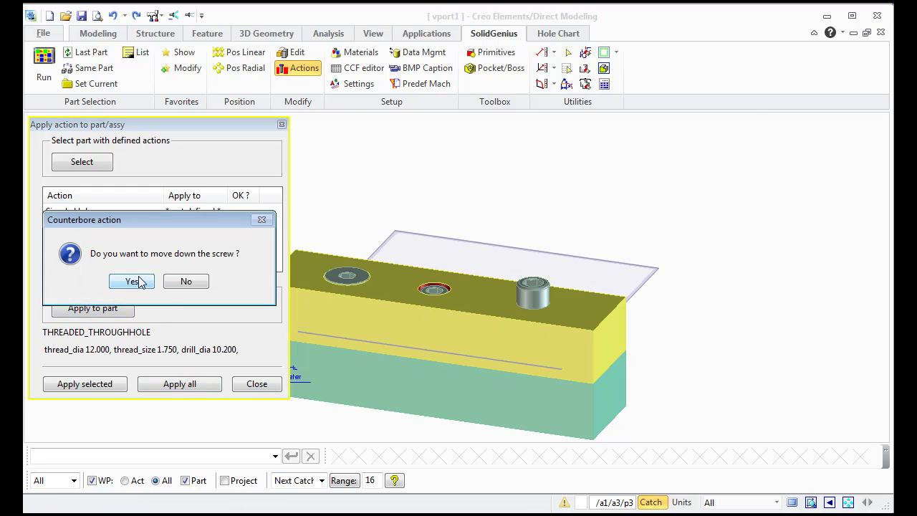
click(132, 281)
click(132, 282)
click(256, 384)
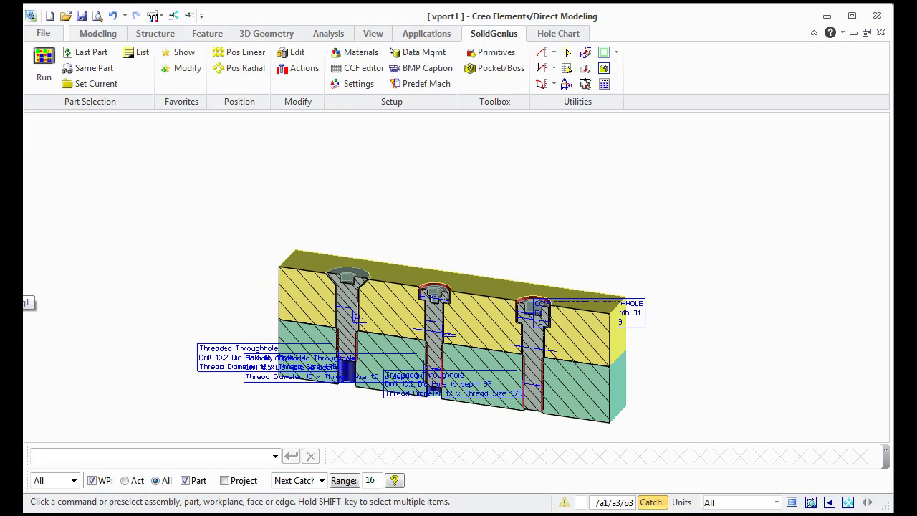
Zoom into the section view and turn it to face the front to read the hole annotations.
scroll(487, 292, up, 3)
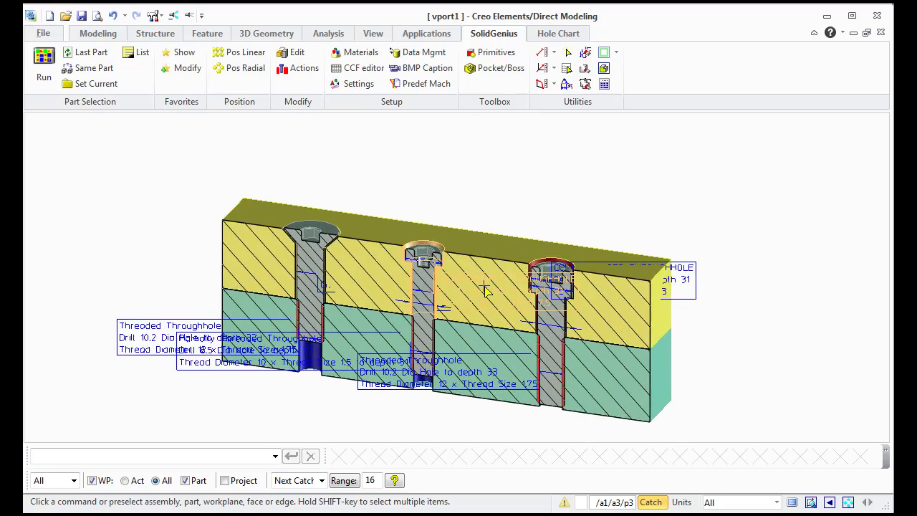
scroll(484, 288, up, 2)
mouse_move(487, 303)
middle_down()
mouse_move(501, 348)
mouse_move(542, 323)
mouse_move(583, 337)
mouse_move(579, 351)
mouse_move(379, 272)
mouse_move(349, 305)
middle_up()
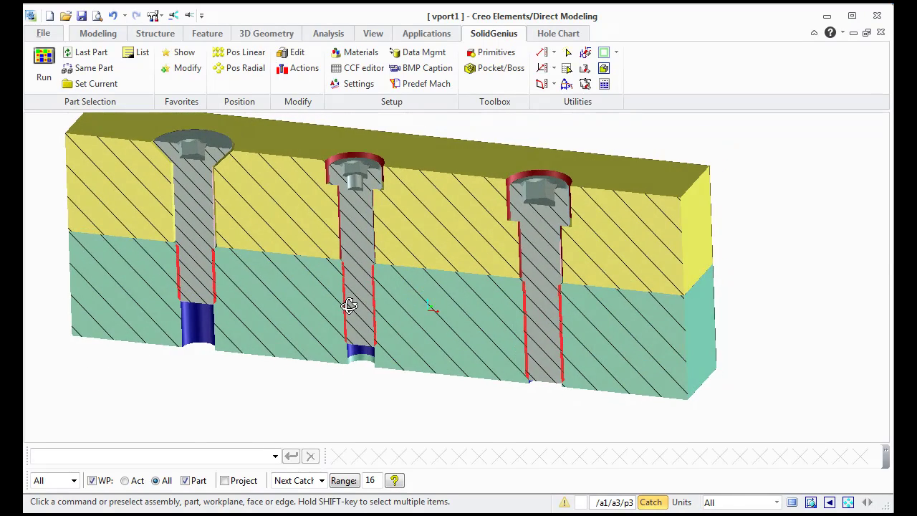
scroll(422, 345, down, 3)
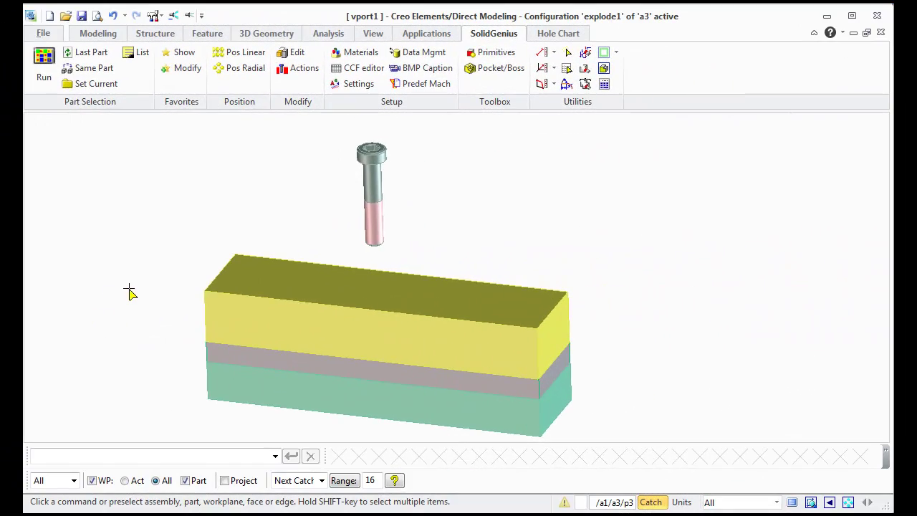
Orbit the three-plate stack slightly.
middle_drag(127, 291, 142, 287)
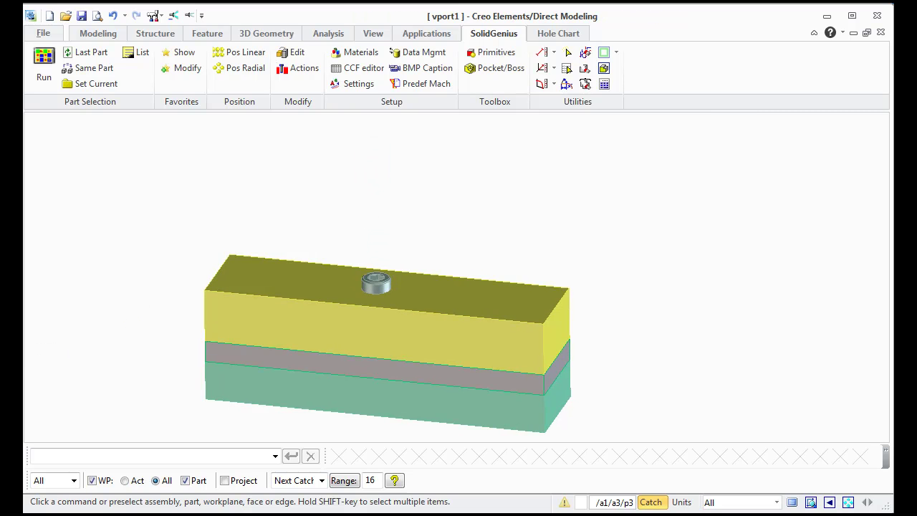
Load the screw's hole actions and assign CBore Hole to the yellow block.
click(298, 68)
click(82, 162)
click(373, 281)
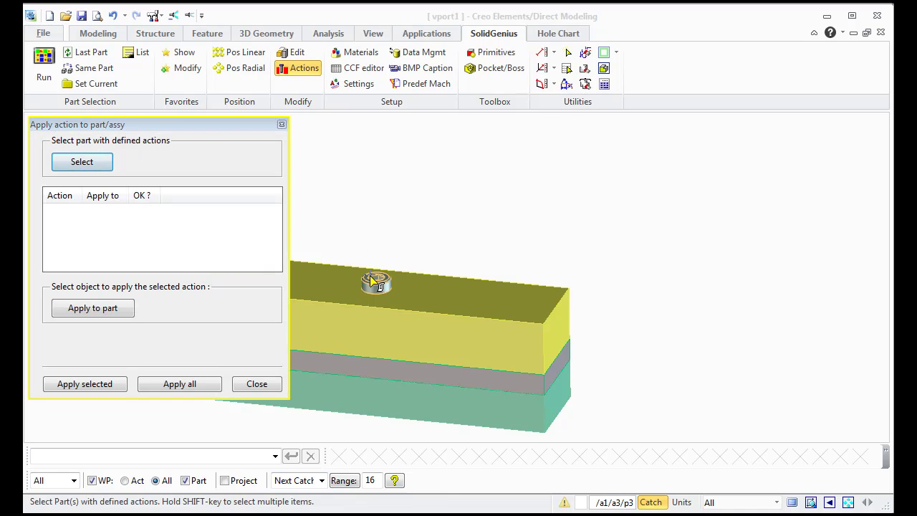
click(66, 266)
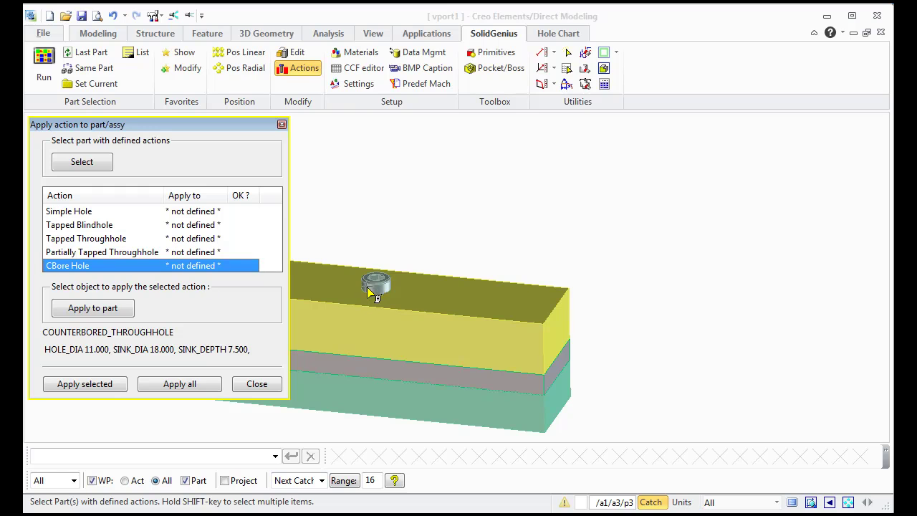
click(119, 309)
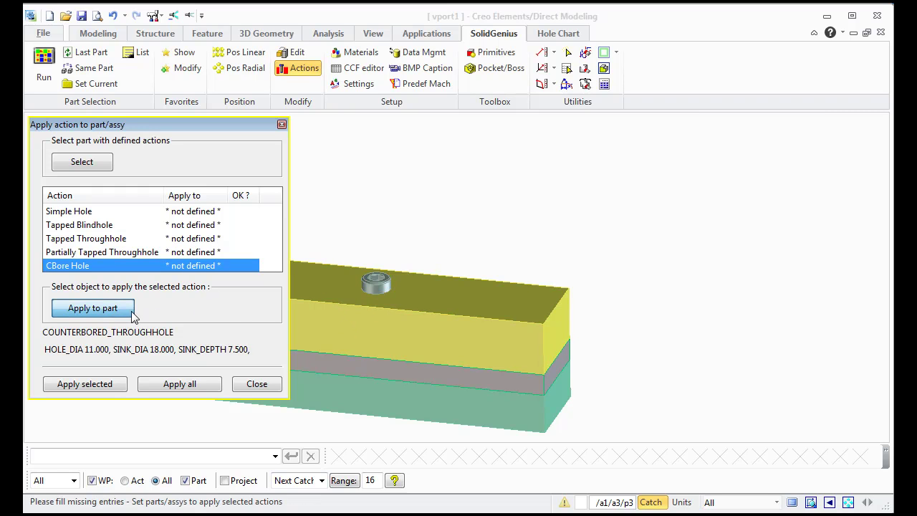
click(329, 280)
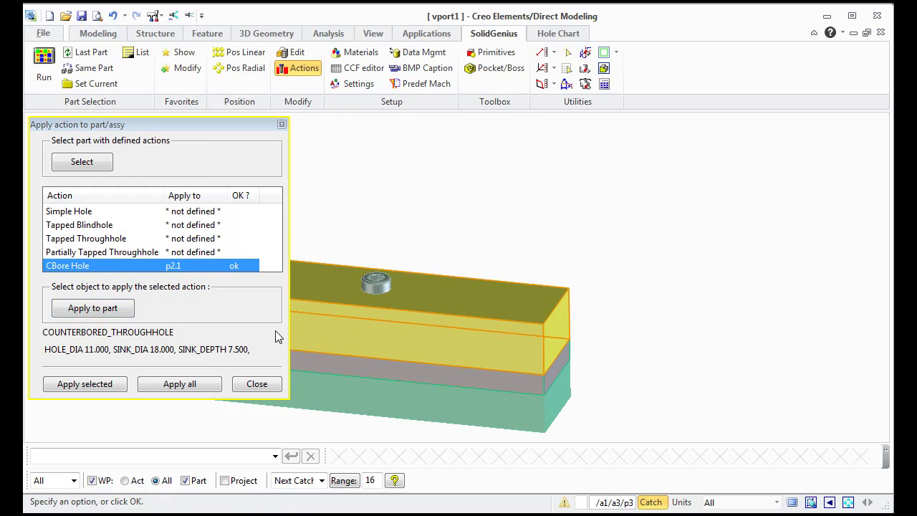
Assign Simple Hole to the grey block and Tapped Throughhole to the teal block, apply all, and seat the screw.
click(89, 214)
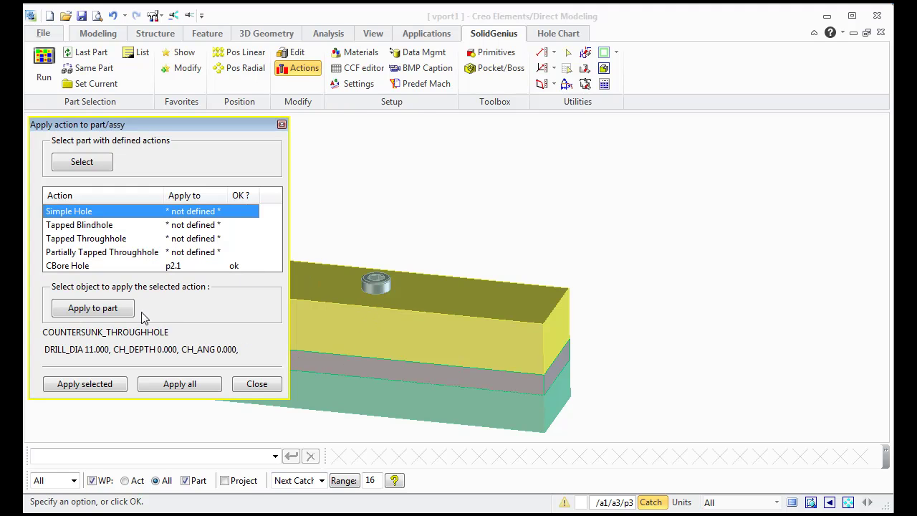
click(117, 307)
click(363, 377)
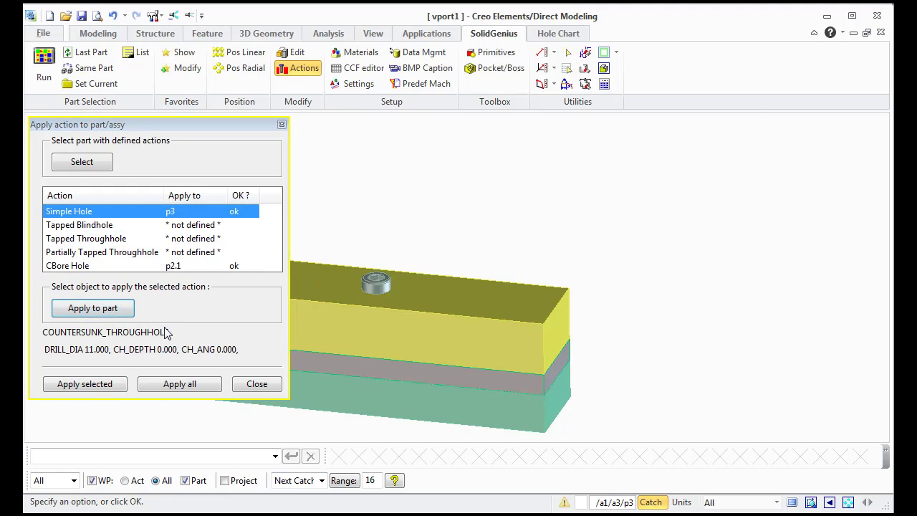
click(89, 240)
click(118, 315)
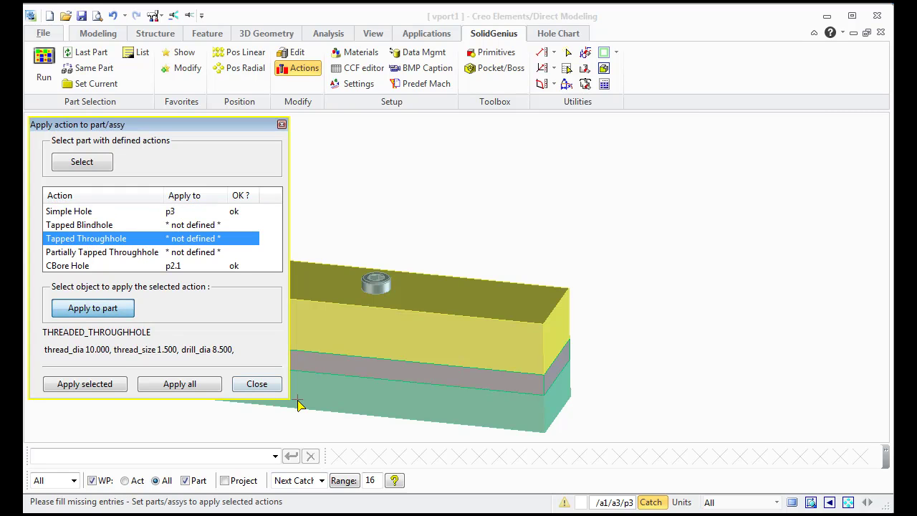
click(326, 402)
click(185, 385)
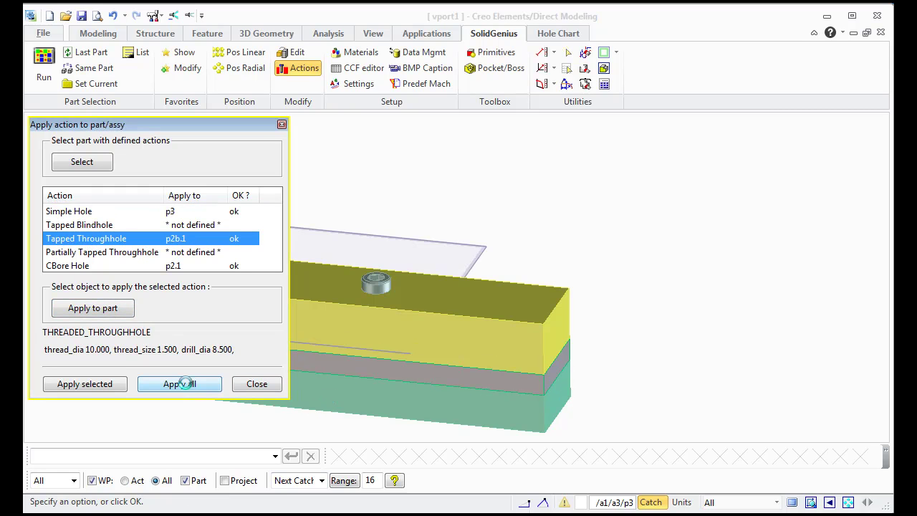
click(131, 280)
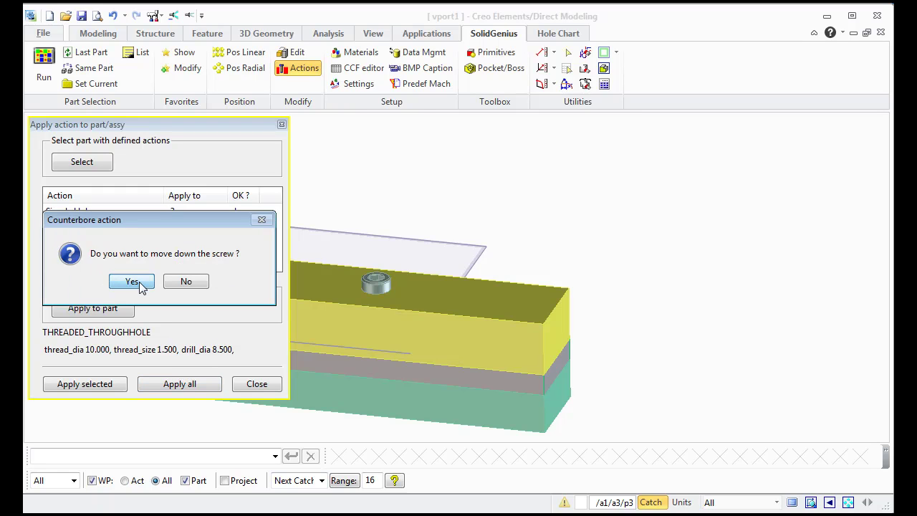
click(256, 384)
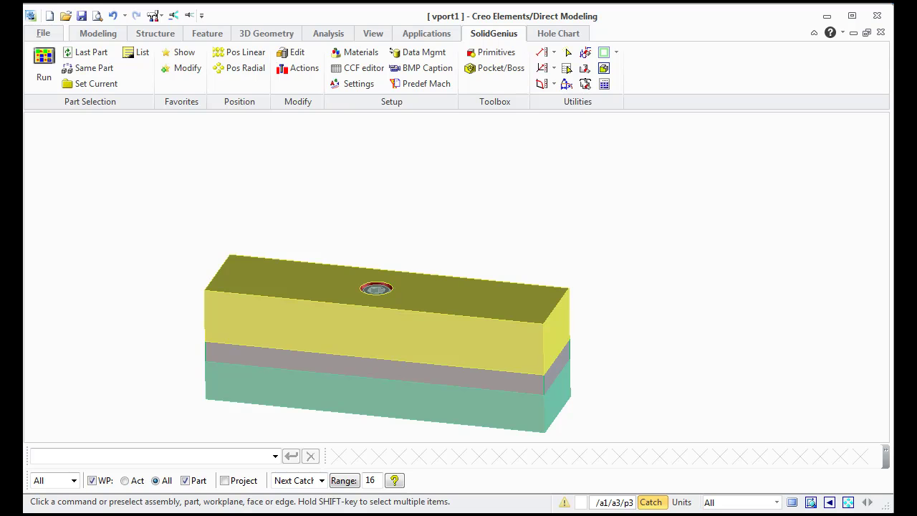